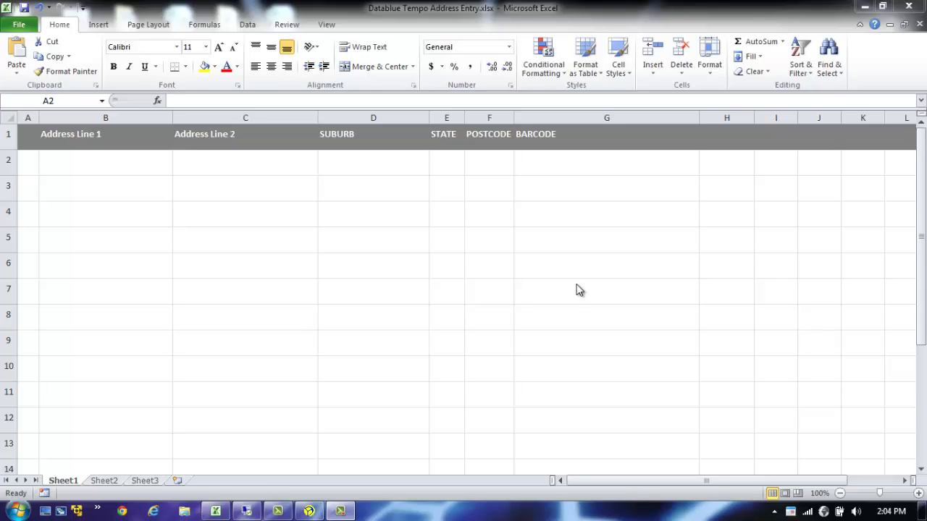
Step: Bring up the Datablue Tempo lookup window, check Single Line, then settle on Standard postcode-or-locality entry
click(296, 511)
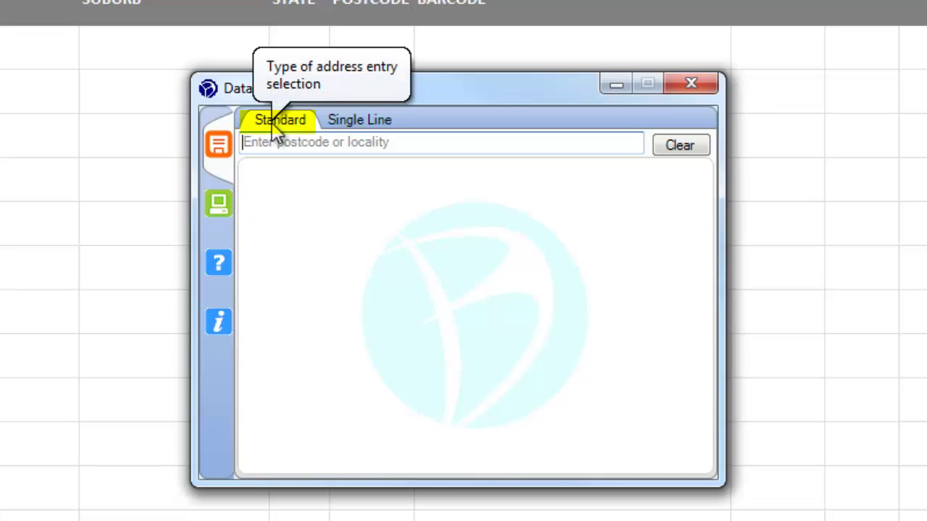
click(362, 123)
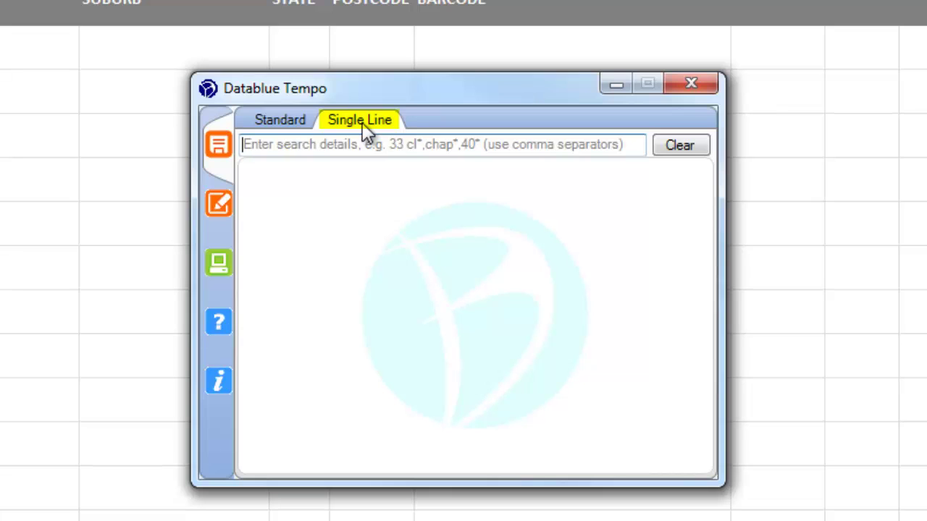
click(289, 119)
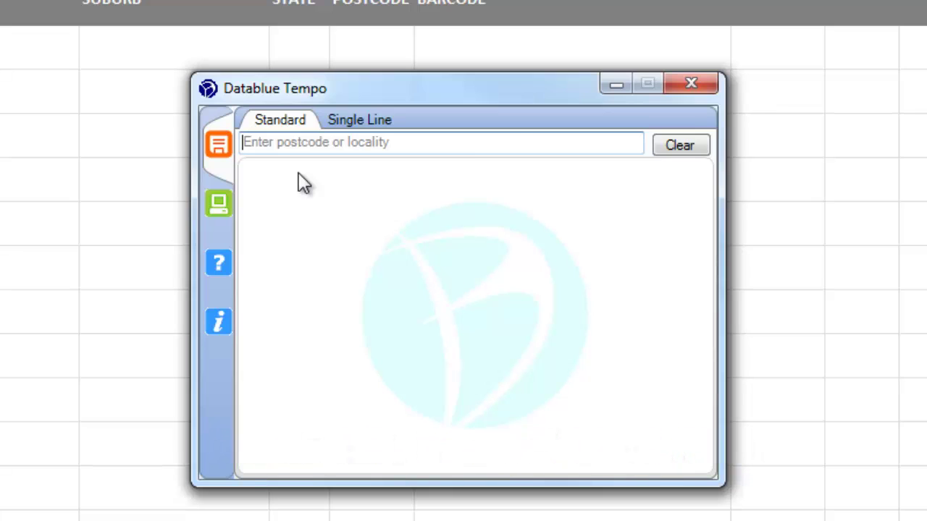
Step: Narrow the lookup to postcode 2000, locality SYDNEY NSW, and Kent Street
click(269, 146)
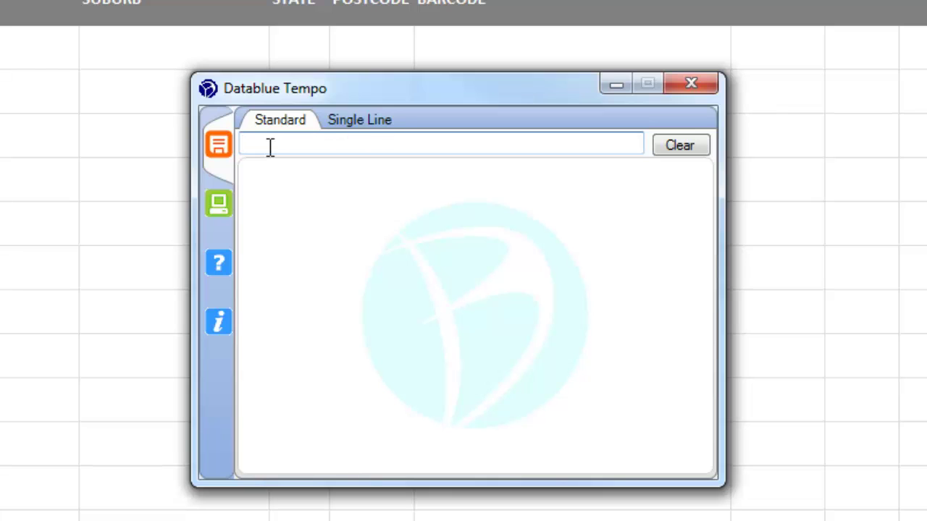
text(2000)
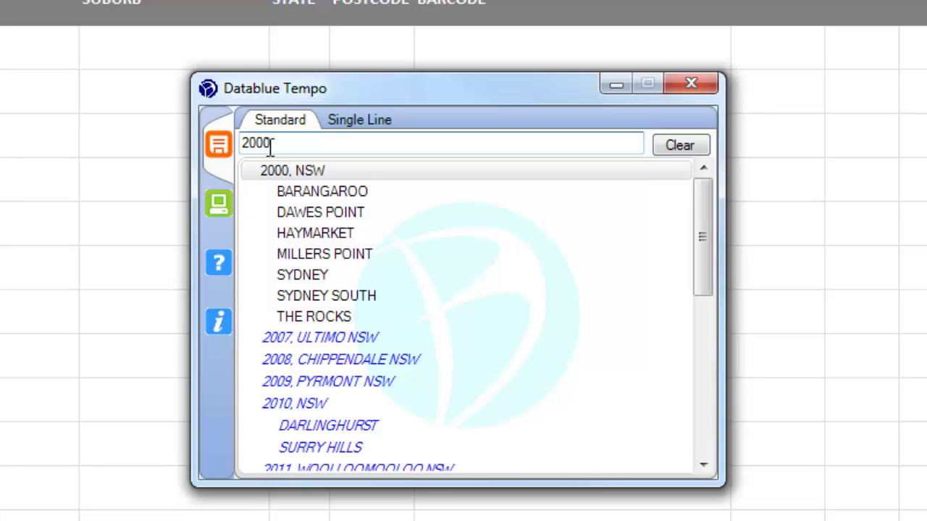
key(Down)
key(Down)
key(Down)
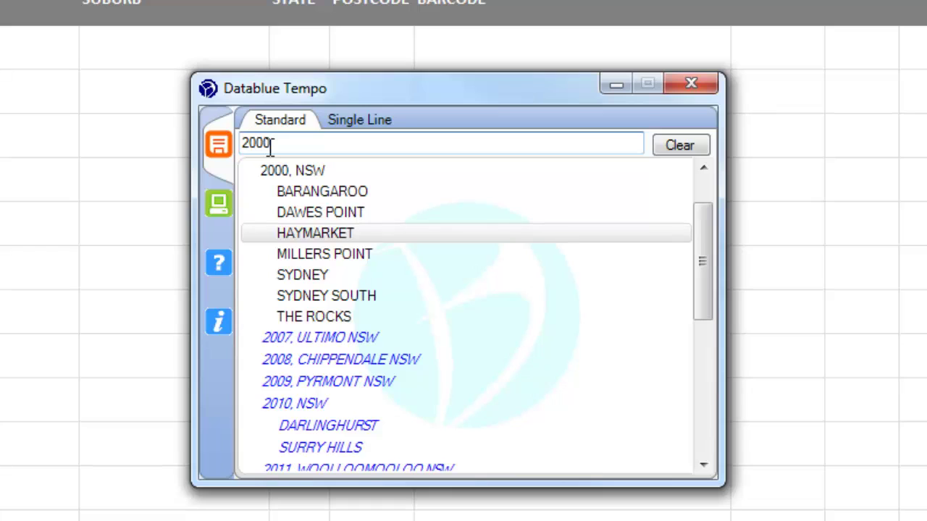
text(s)
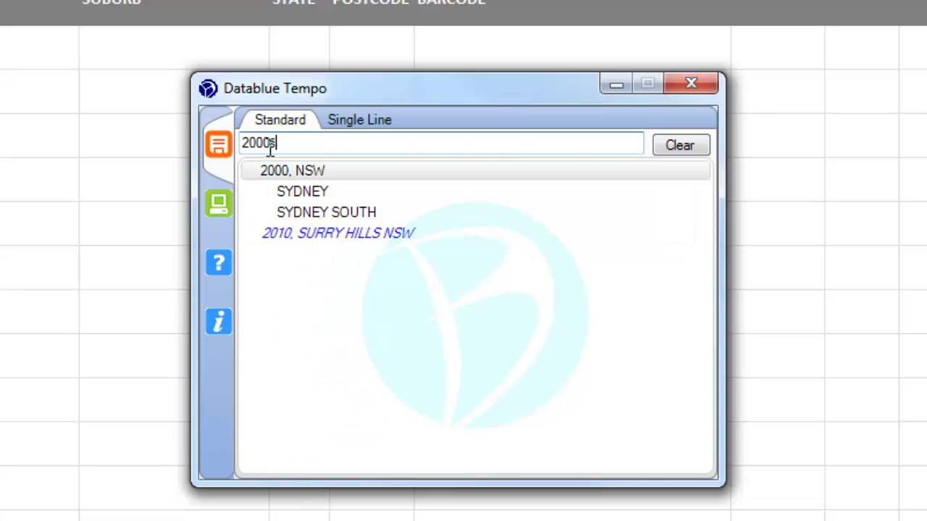
key(Down)
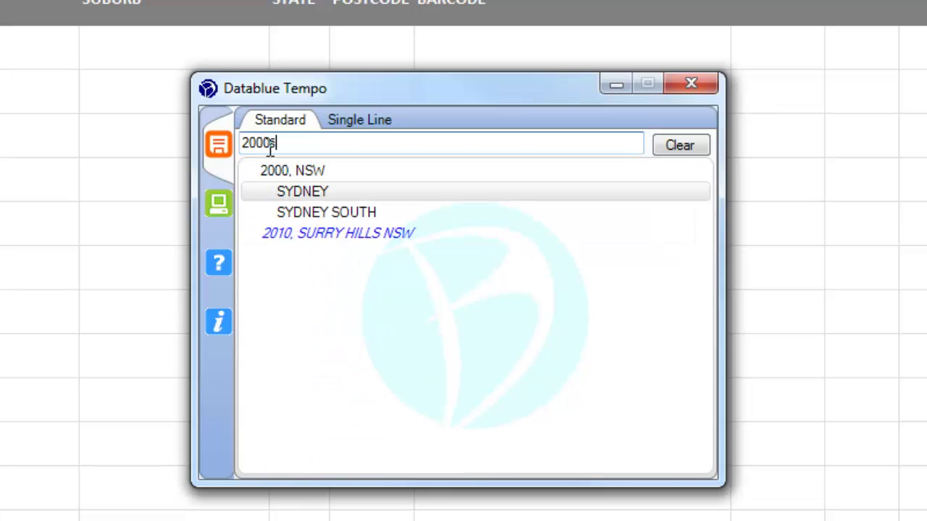
key(Return)
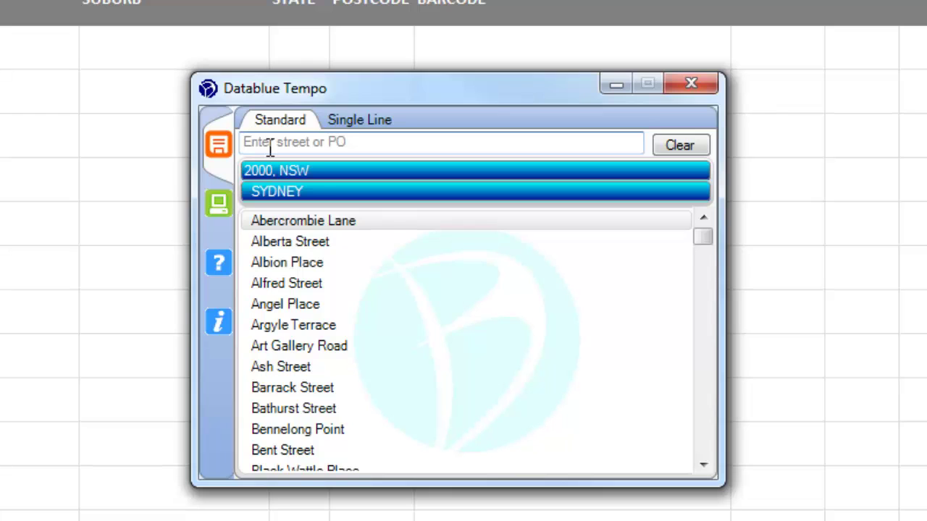
text(ke)
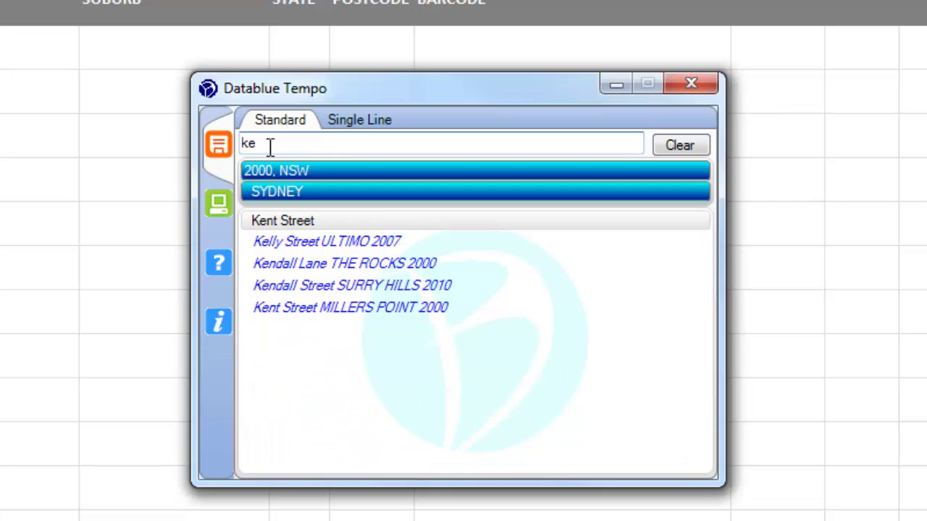
key(Return)
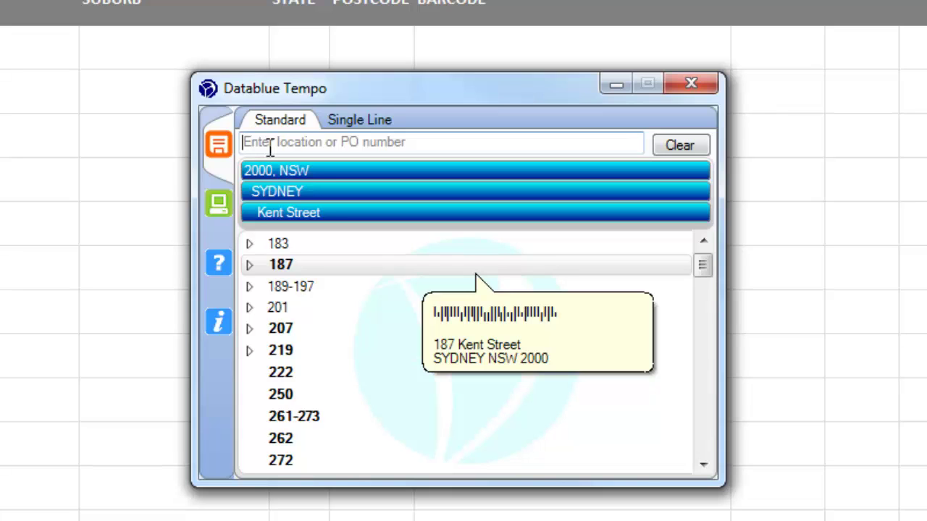
Step: Pick 439-441 Kent Street, Suite 203 Level 2, and send it with its barcode to row 2
text(439)
key(Return)
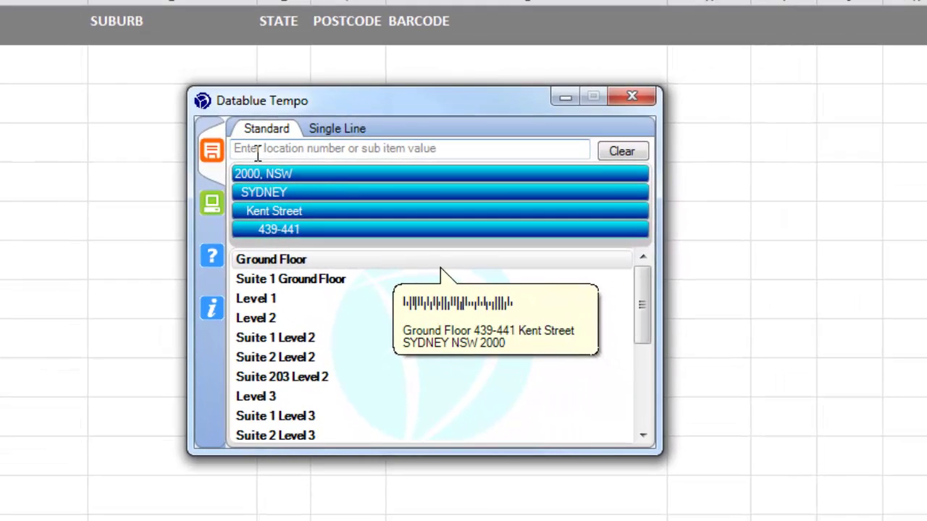
text(l)
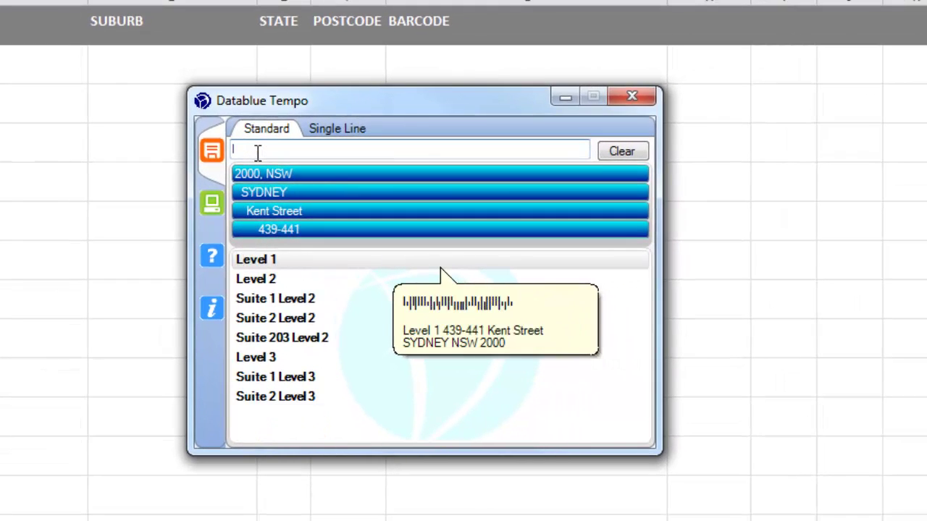
key(BackSpace)
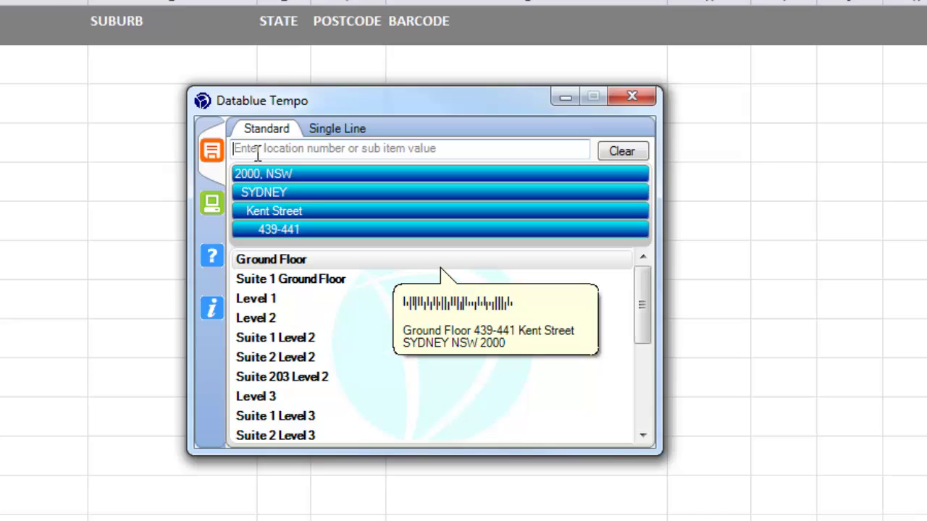
text(s)
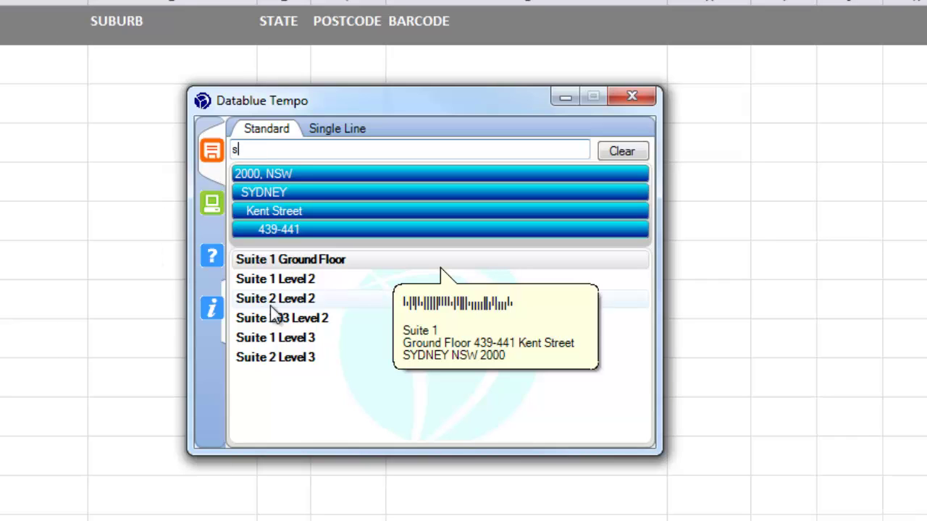
click(280, 322)
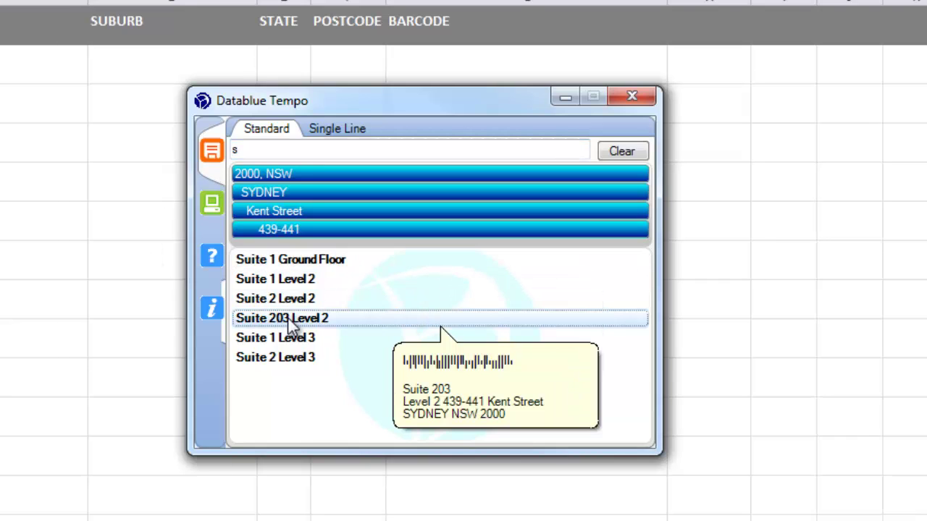
click(288, 318)
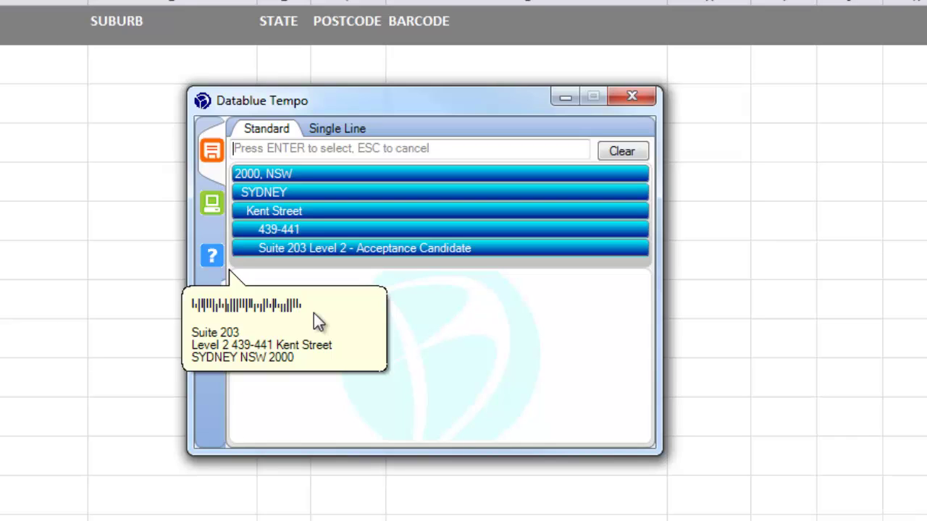
key(Return)
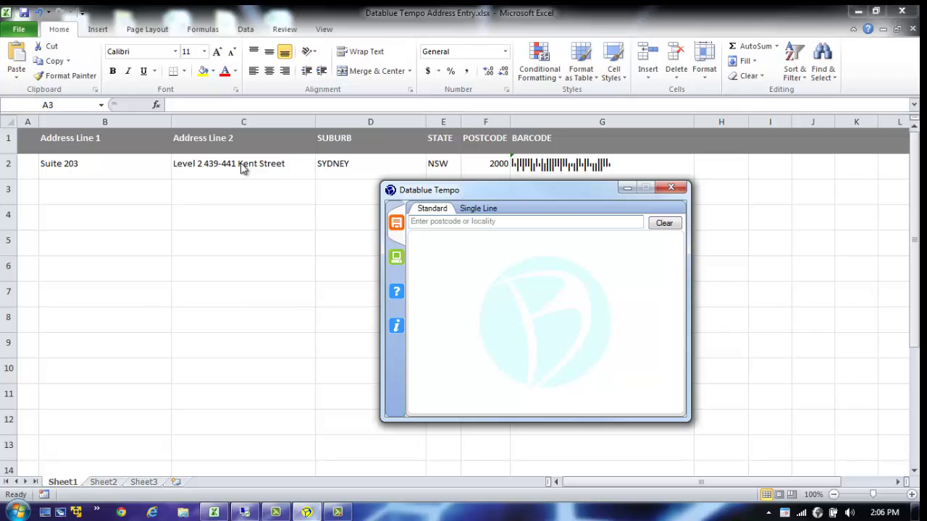
Step: Look up 2770 EMERTON, PO Box E117, and write it with its barcode to the next row
click(429, 224)
click(419, 223)
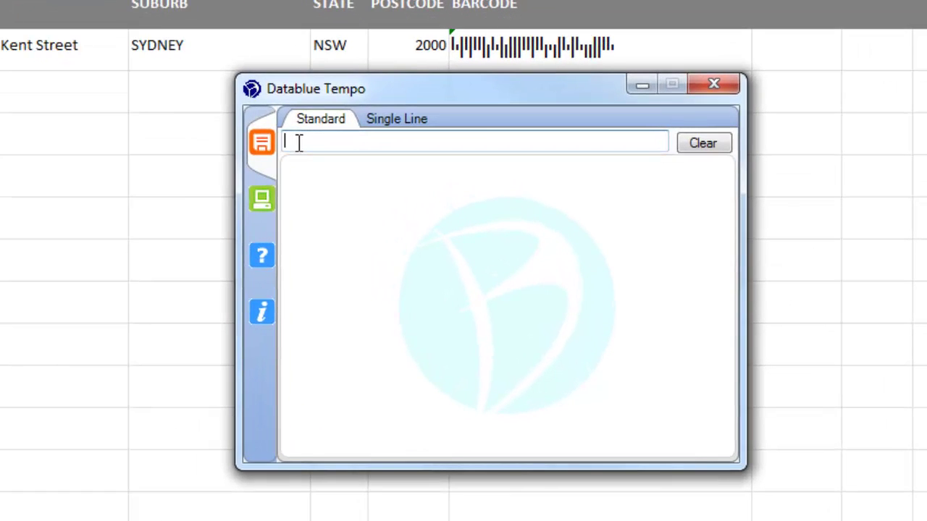
text(2770)
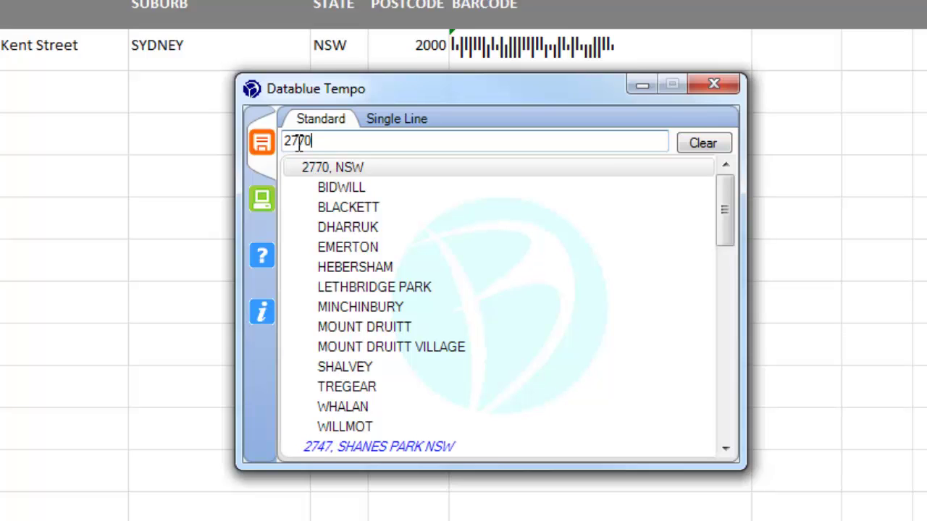
text(e)
key(Return)
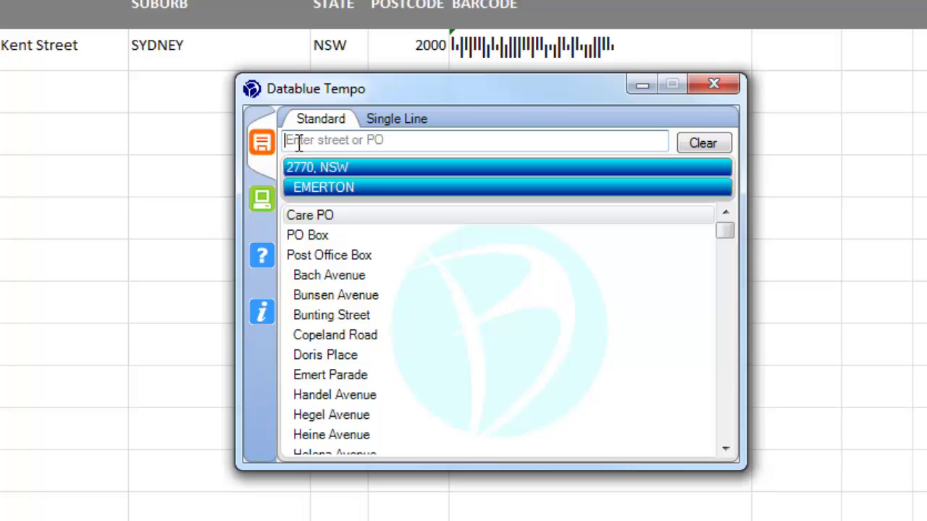
text(po)
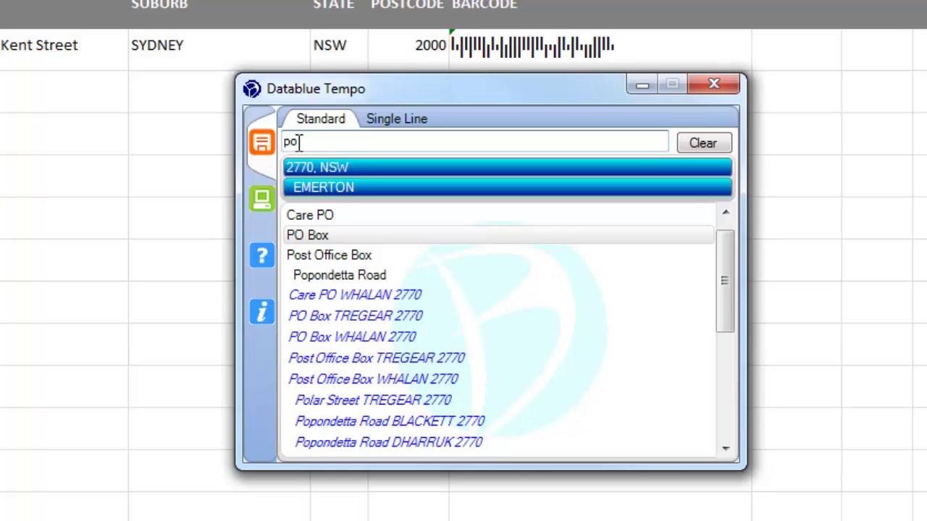
key(Return)
text(117)
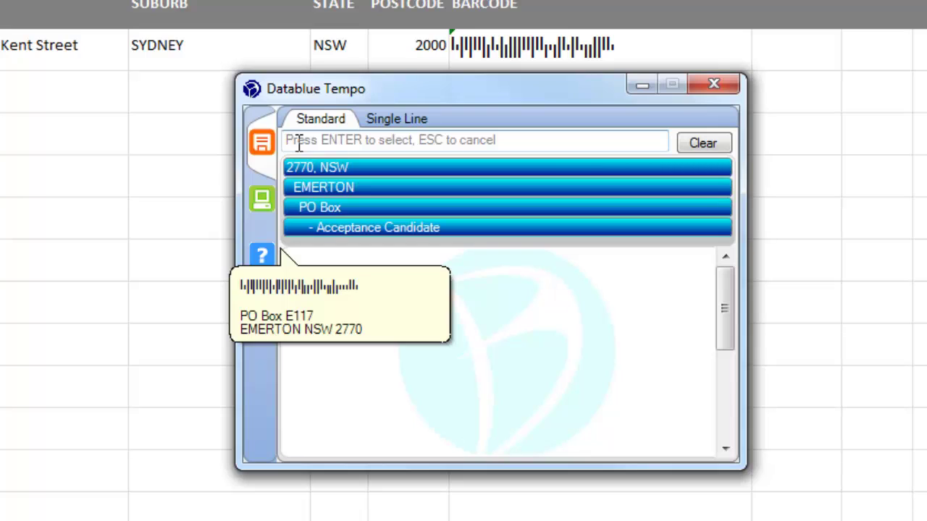
key(Return)
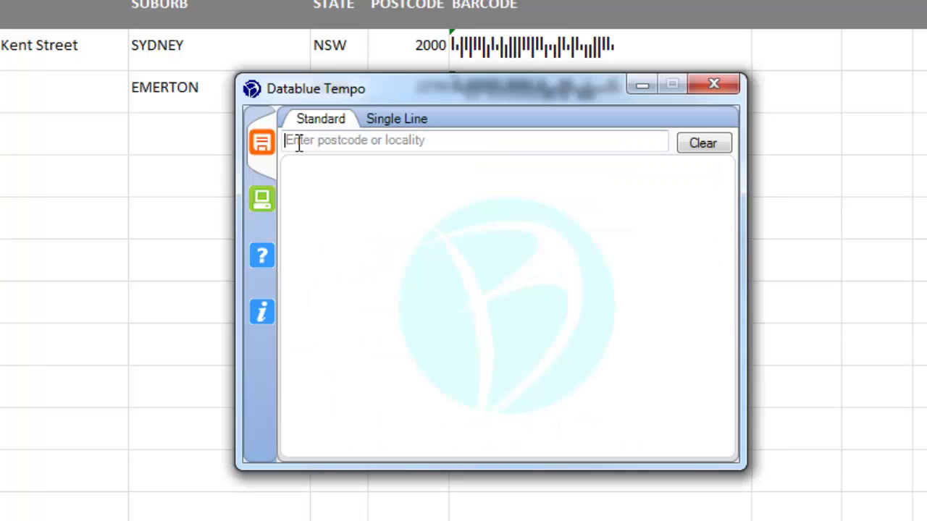
Step: Look up MELBOURNE VIC 3000, Bourke Street, number 111, and write it to the next row
text(300)
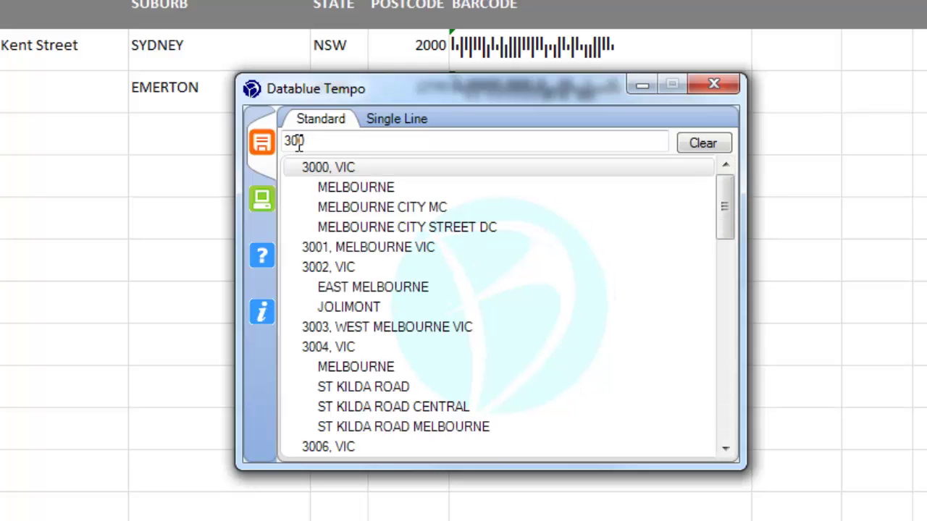
key(Return)
text(bo)
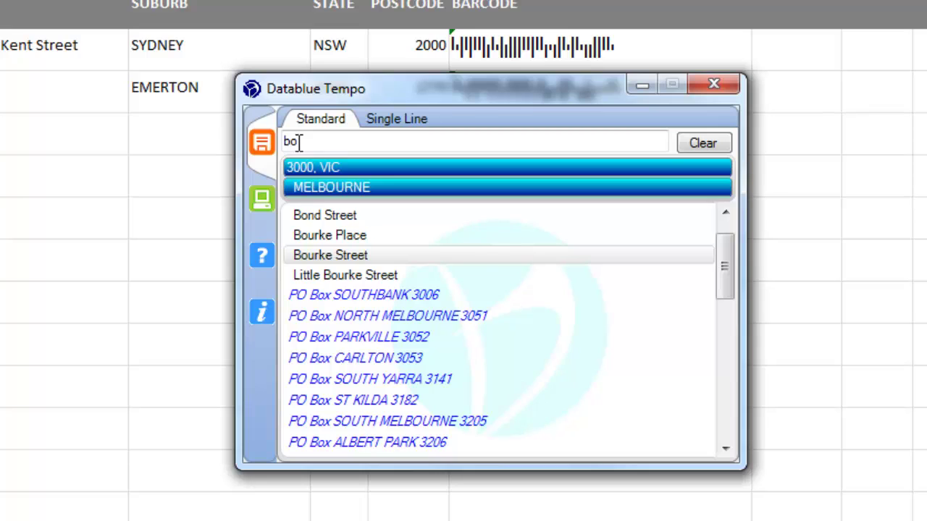
key(Return)
text(11)
key(Return)
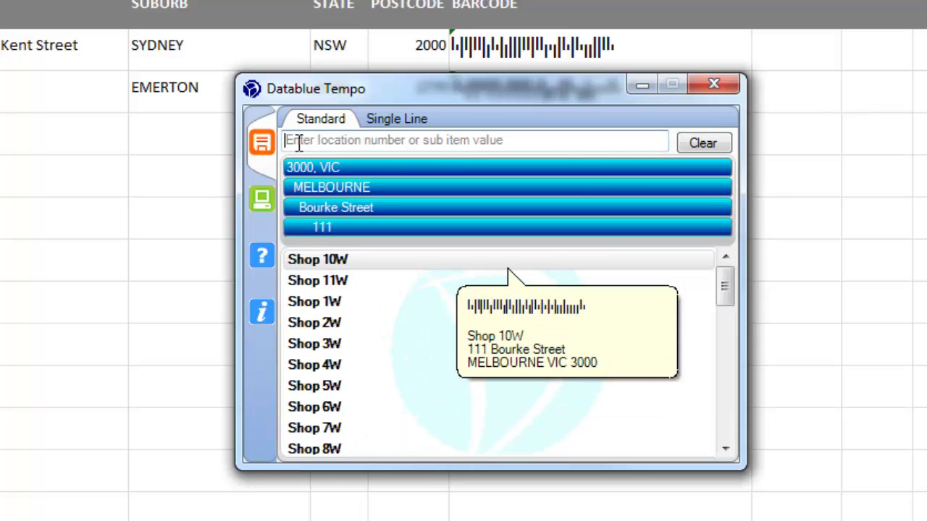
text(11)
key(Return)
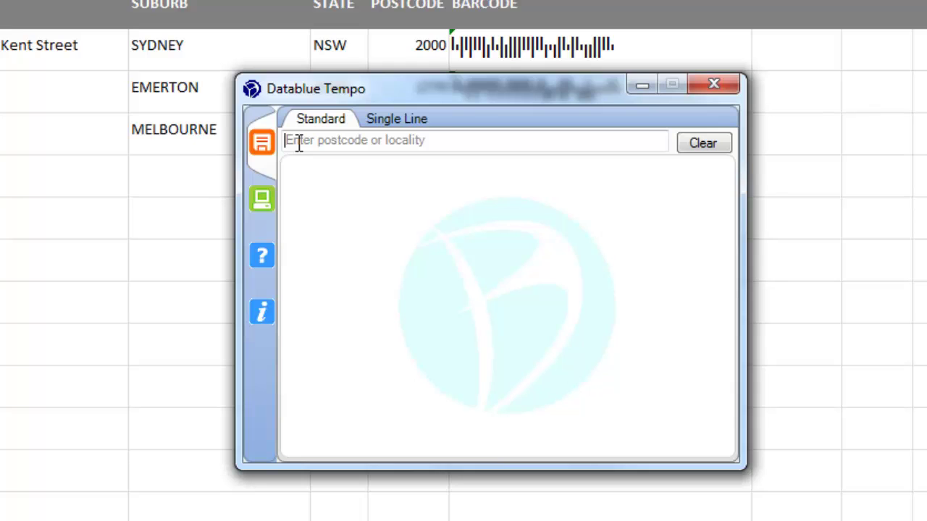
text(cherr)
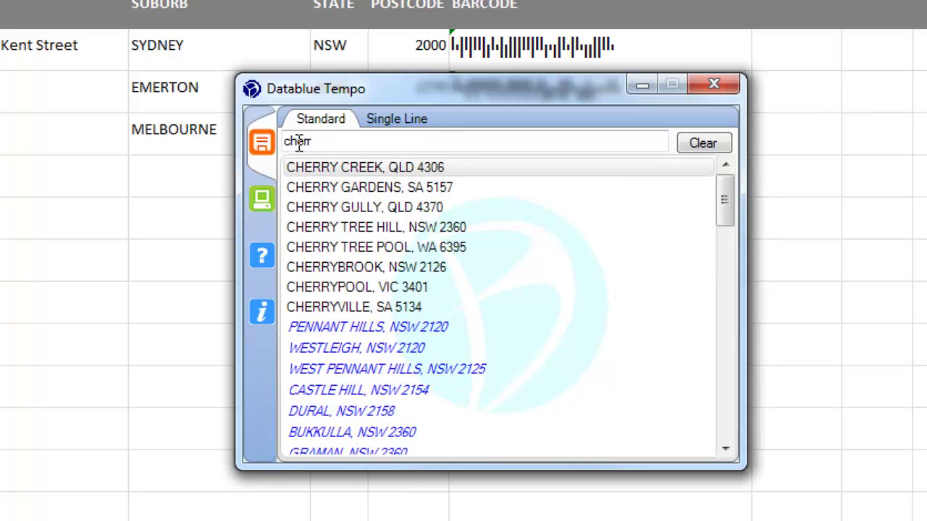
key(Down)
key(Down)
key(Down)
key(Down)
key(Down)
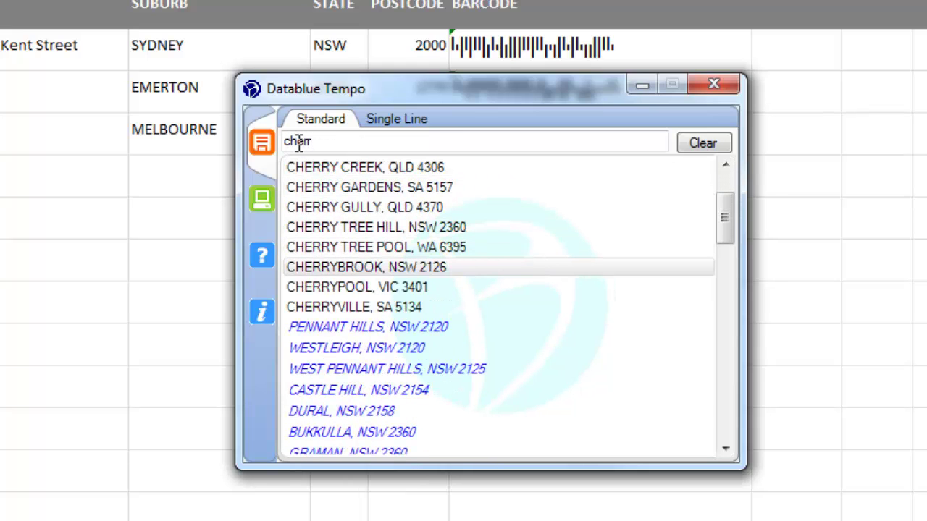
key(Return)
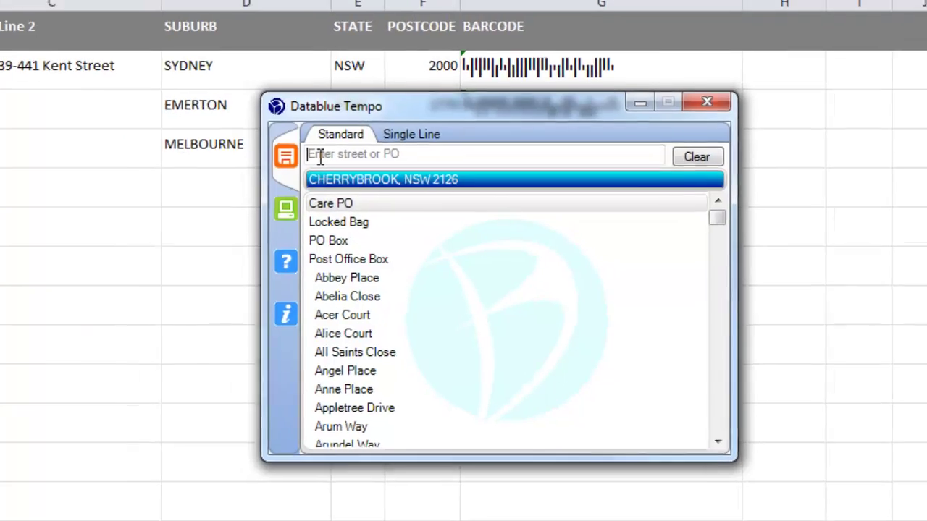
text(s)
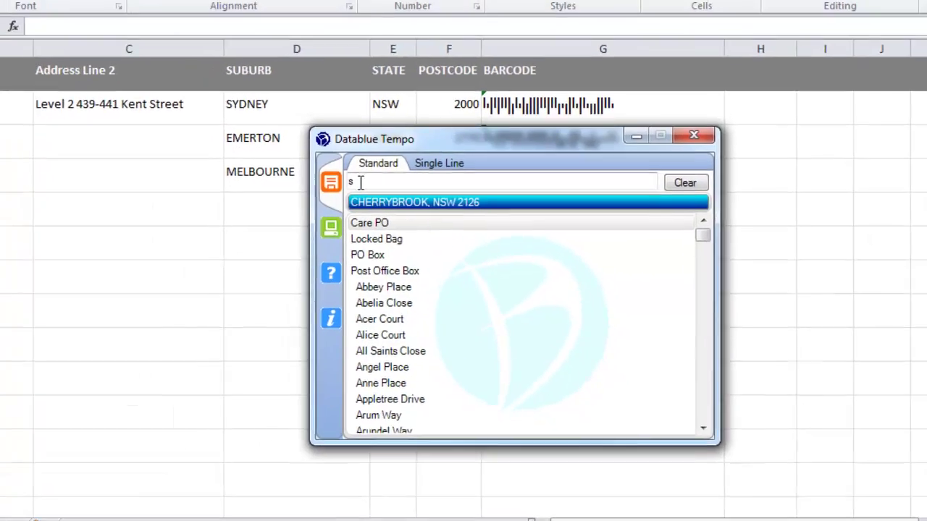
text(h)
key(Down)
key(Return)
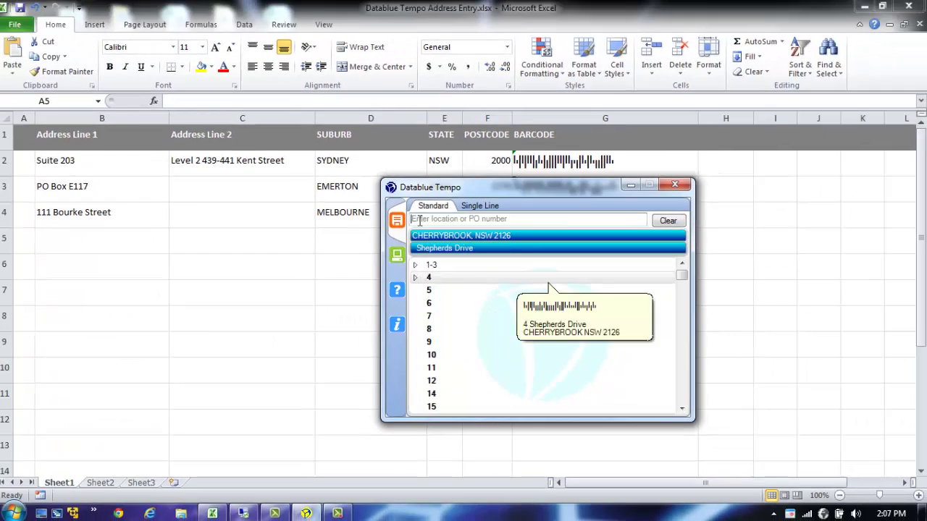
text(109)
key(Return)
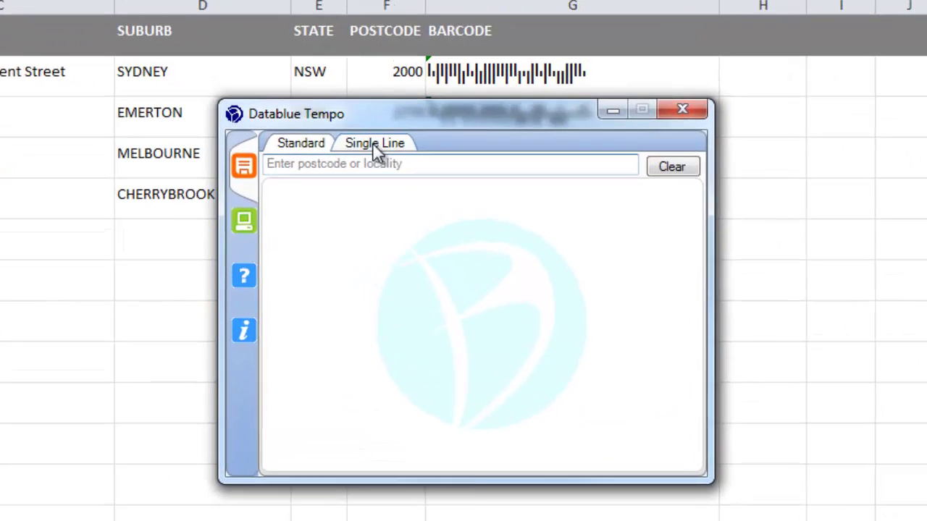
click(372, 145)
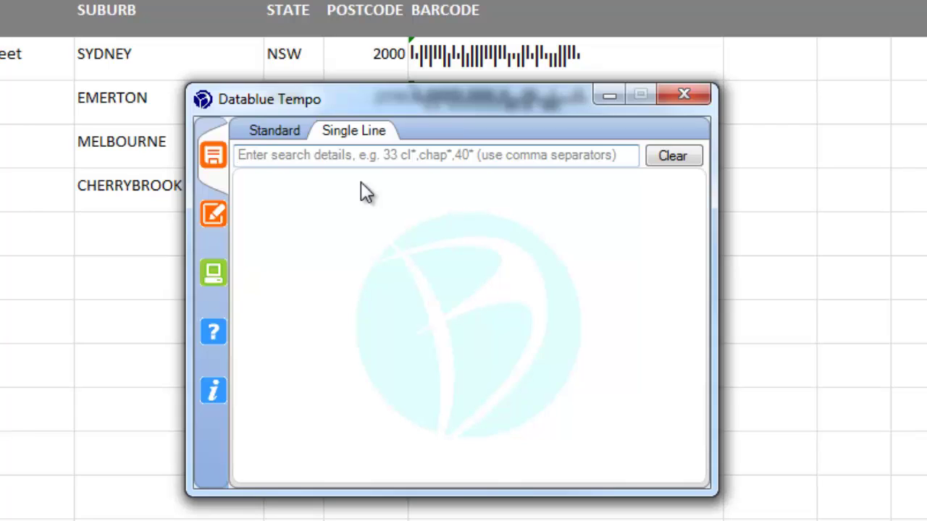
click(254, 159)
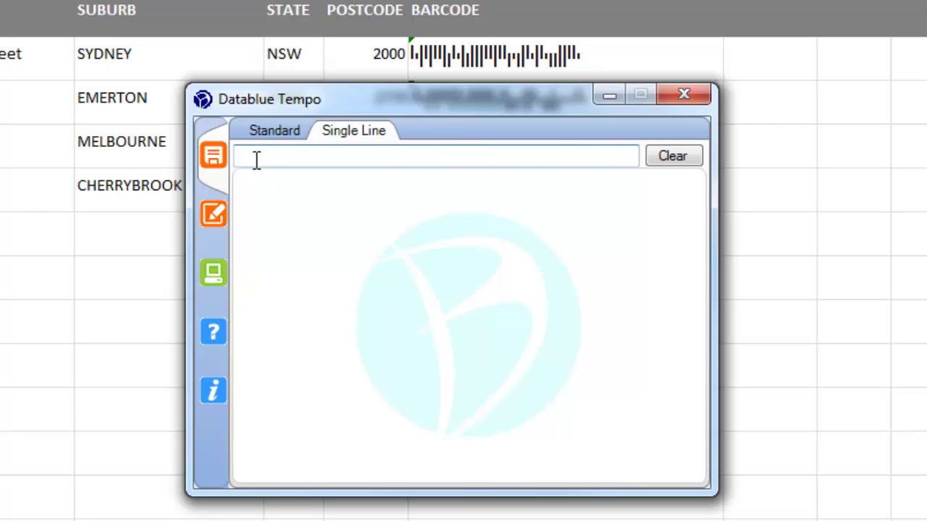
text(33 cla*, cha*, 4*)
key(Return)
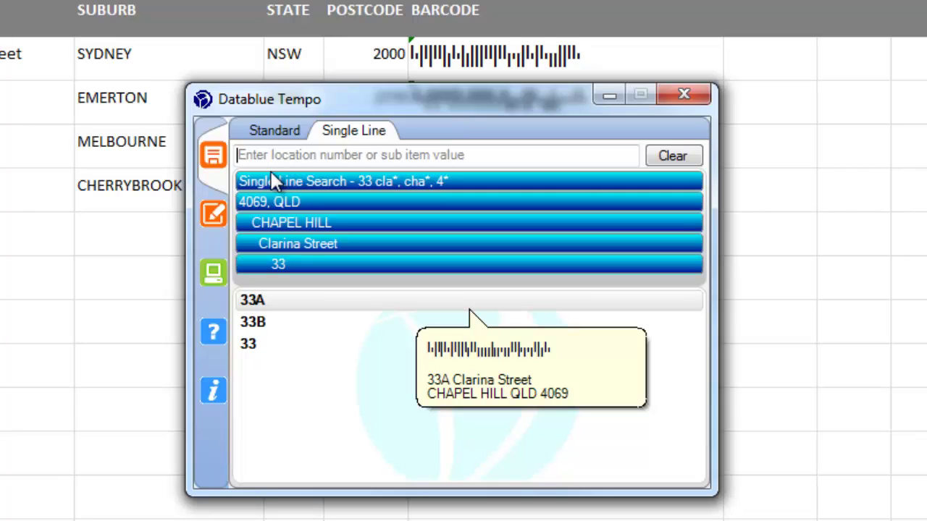
key(Down)
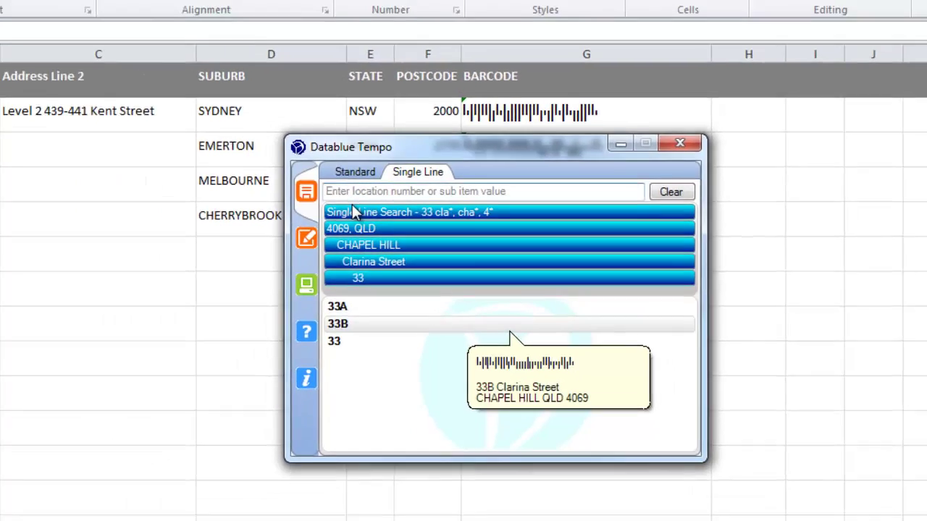
key(Return)
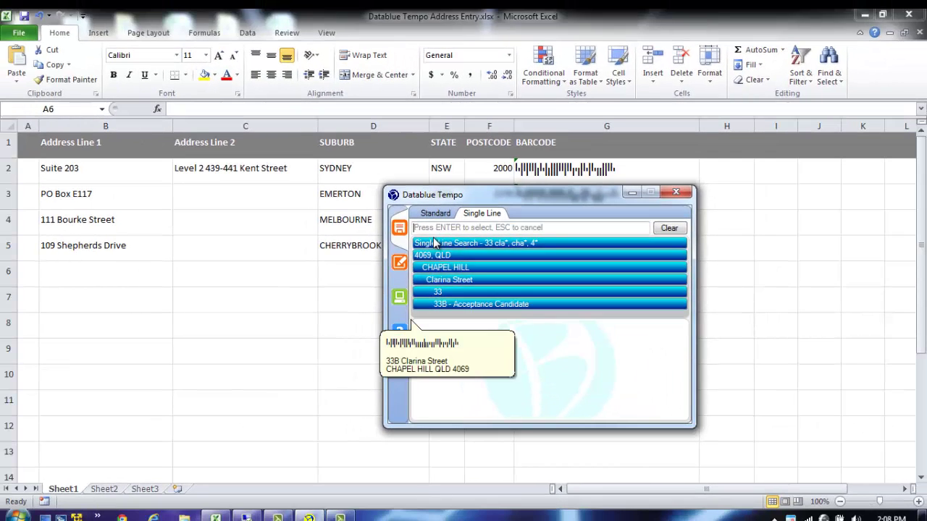
key(Return)
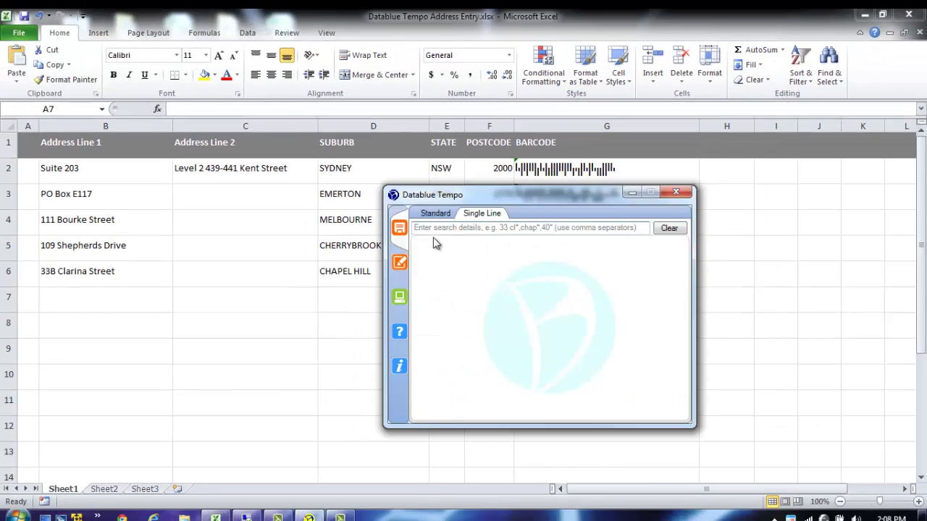